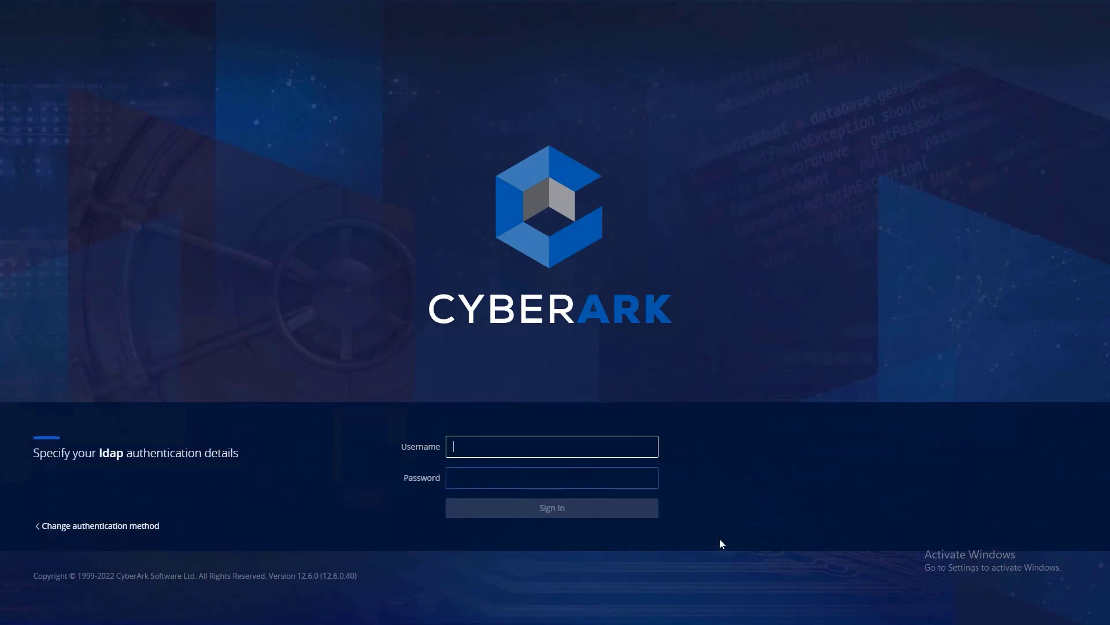
# - Sign in to CyberArk with the LDAP username and password
pyautogui.write('Mike')
pyautogui.press('Tab')
pyautogui.write('••')
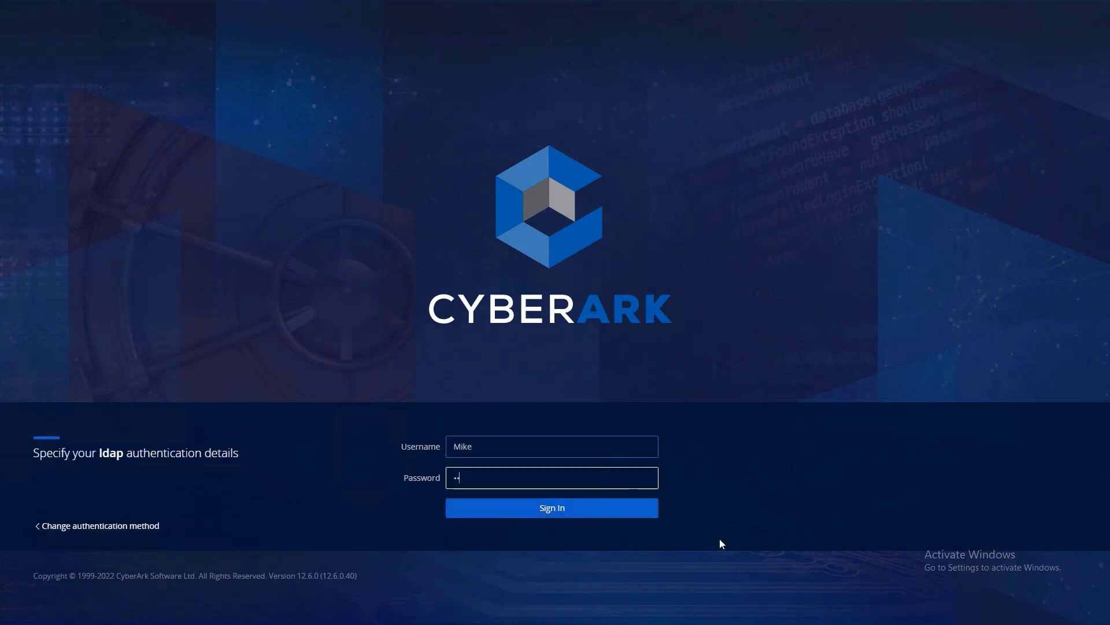
pyautogui.write('•••••••')
pyautogui.click(588, 515)
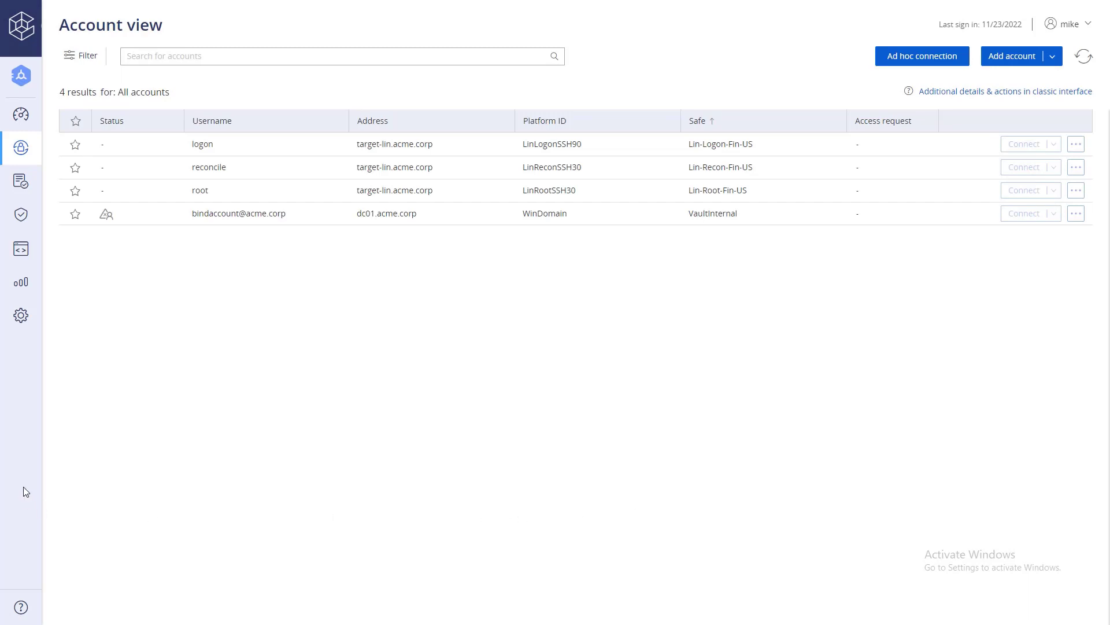
# - Go to Accounts > Accounts Feed > Pending & Discovery to list pending discovered accounts
pyautogui.moveTo(54, 180)
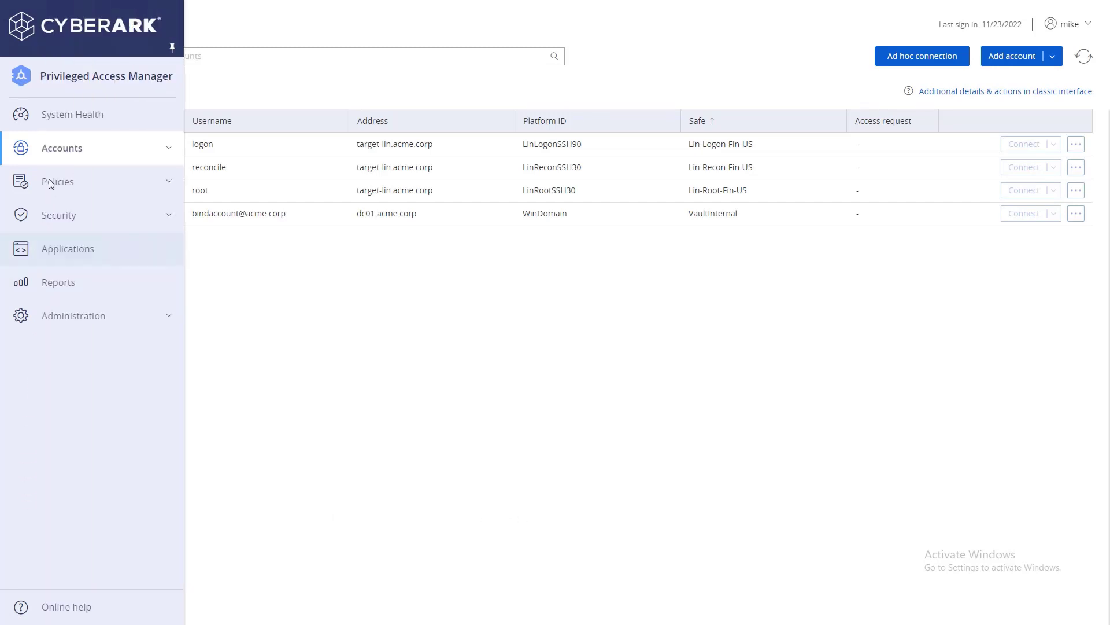
pyautogui.click(169, 149)
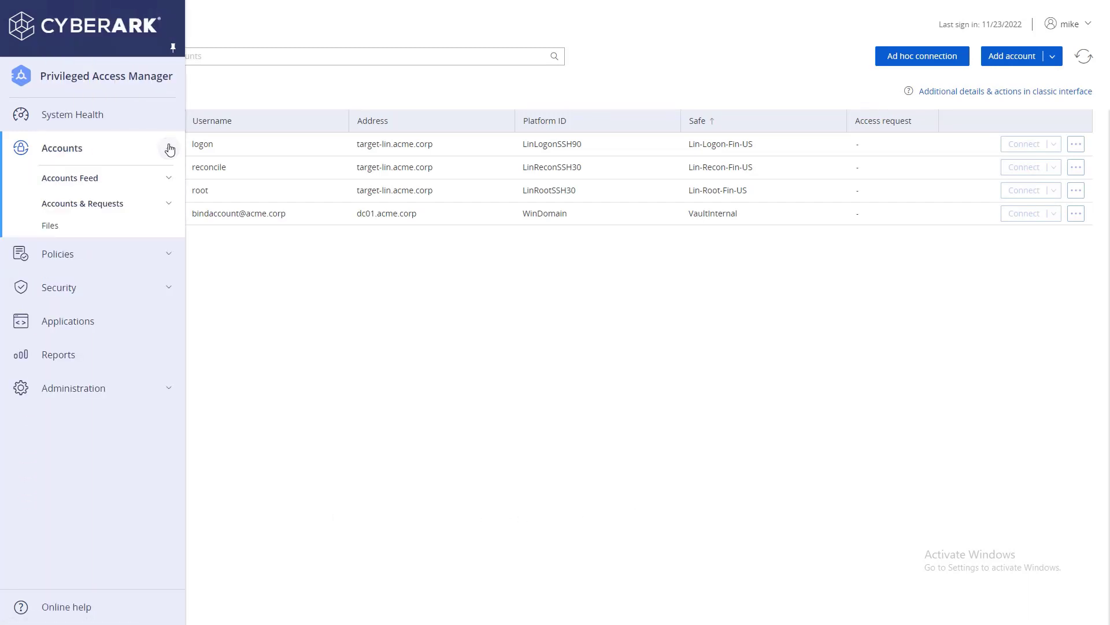
pyautogui.click(170, 178)
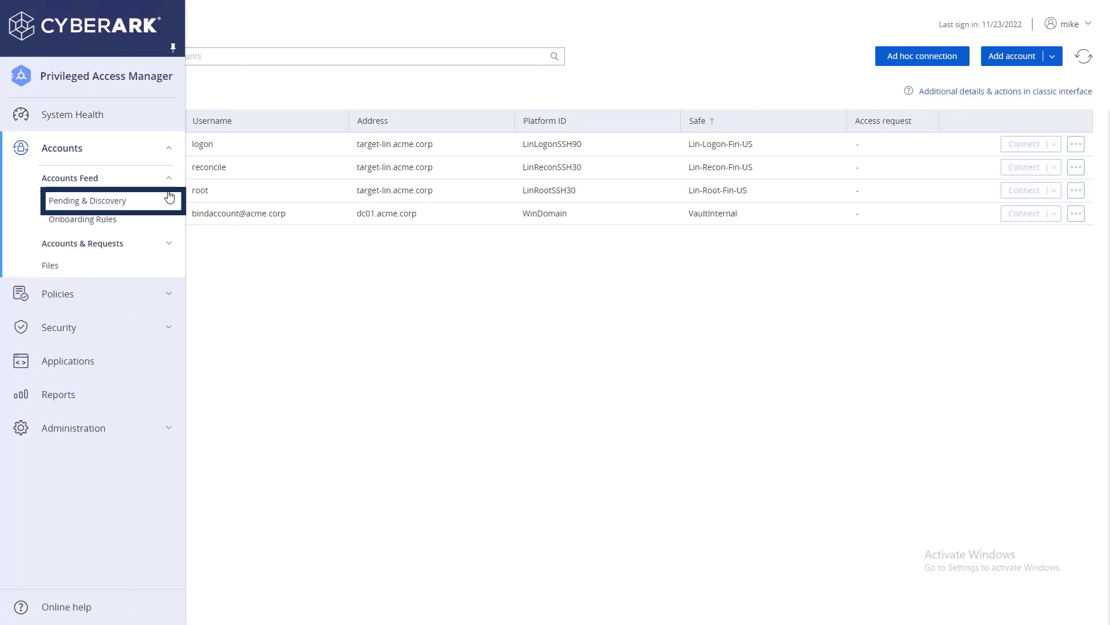
pyautogui.click(167, 197)
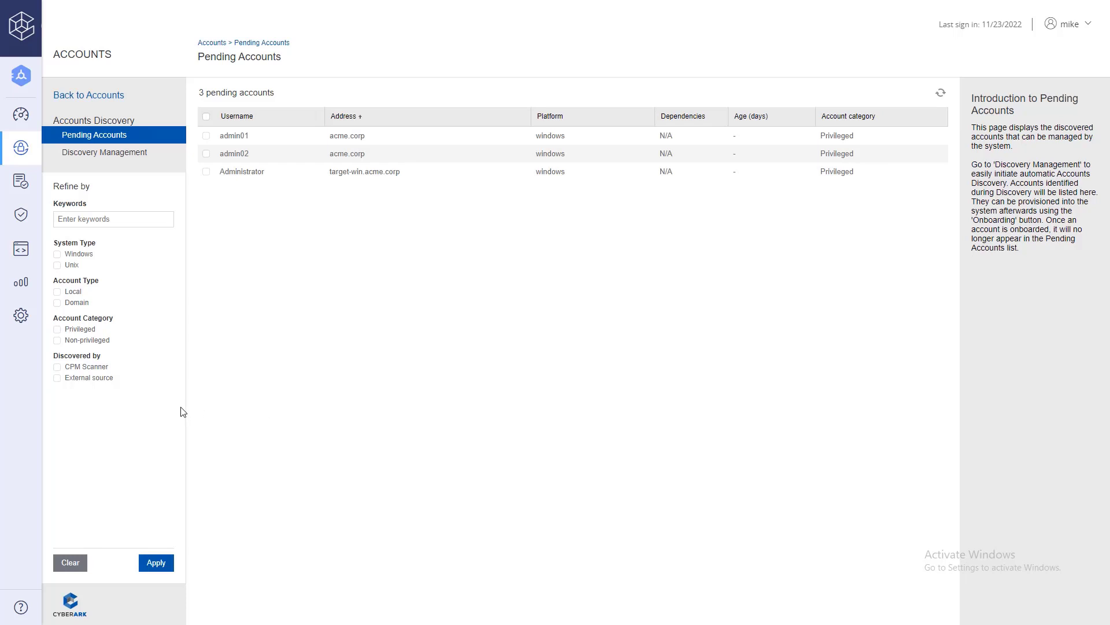
# - From Discovery Management, create a New Unix Discovery and load UnixScan.csv from Documents as the machine list
pyautogui.click(154, 160)
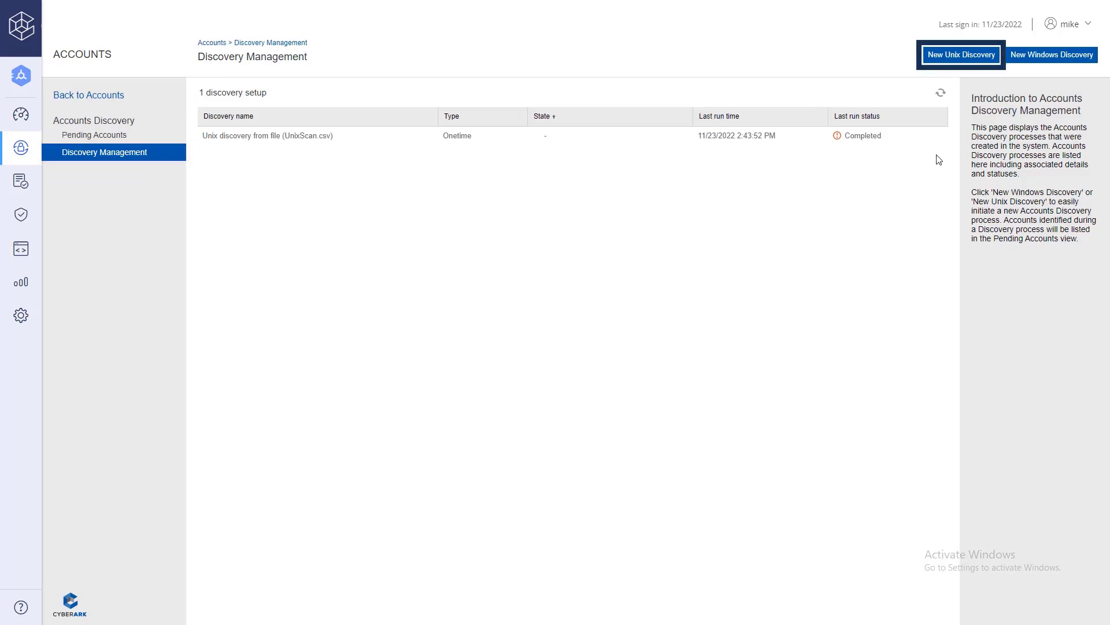
pyautogui.click(933, 60)
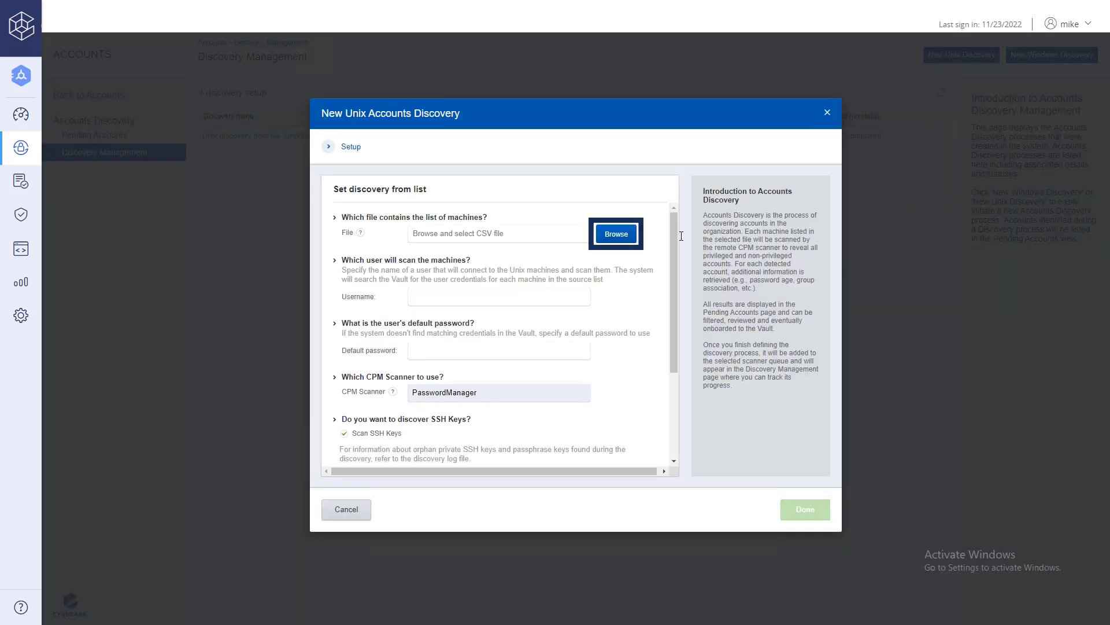
pyautogui.click(617, 234)
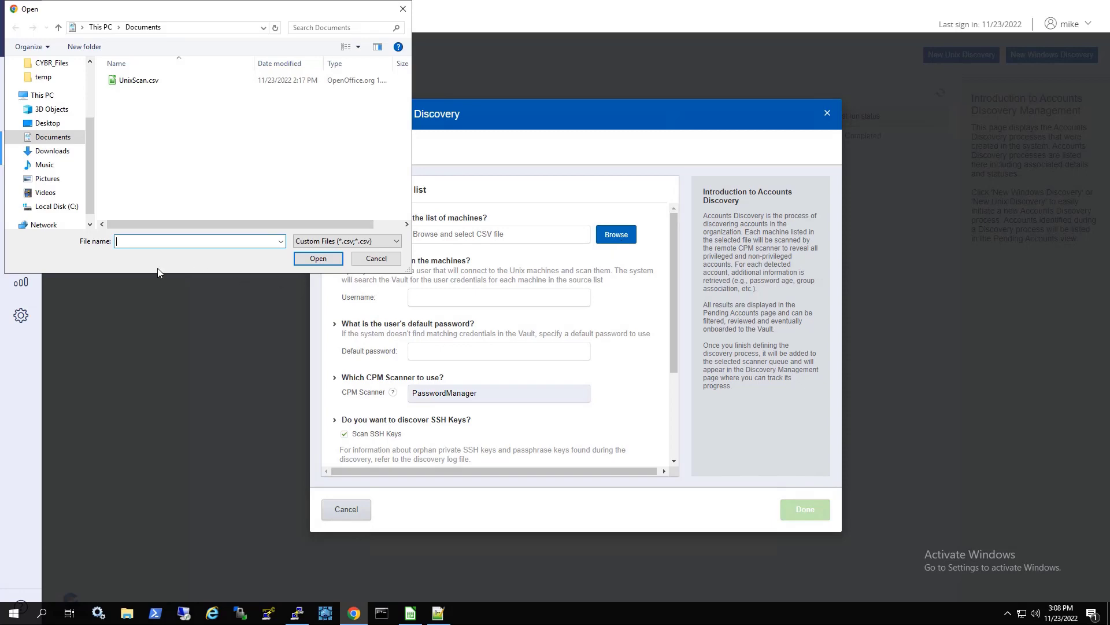
pyautogui.click(145, 81)
pyautogui.click(317, 258)
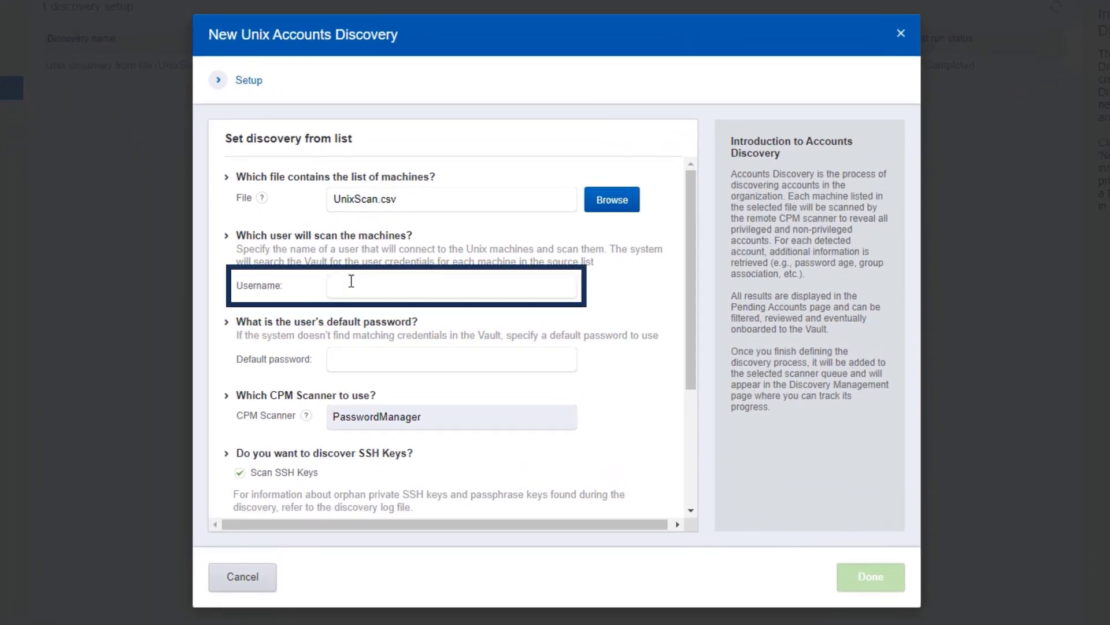
# - Enter root as the scanning username and type its default password
pyautogui.click(351, 281)
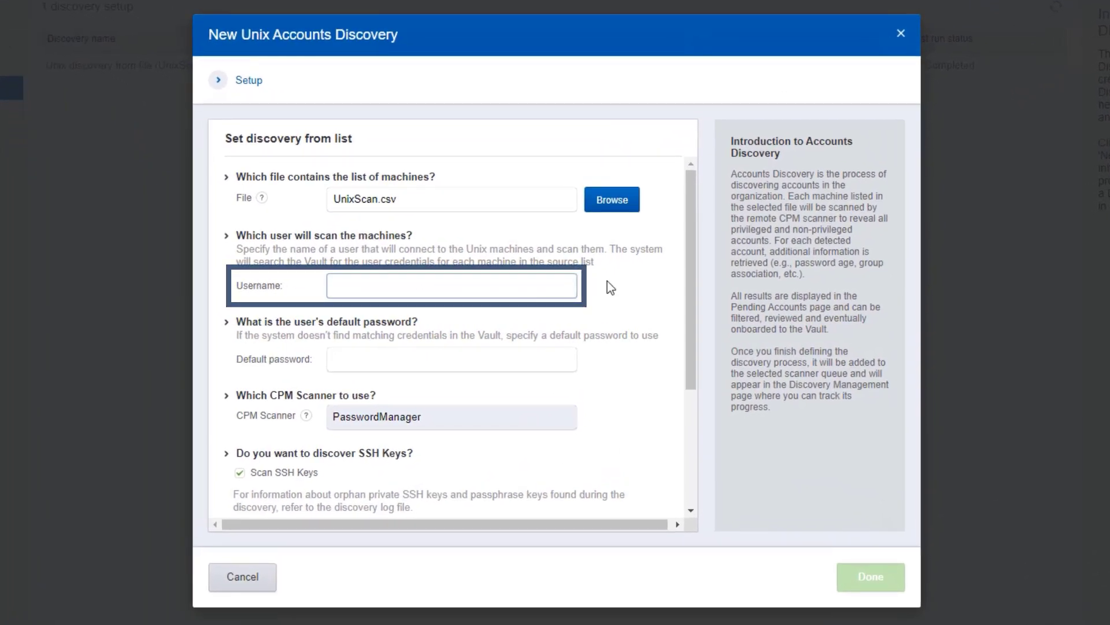
pyautogui.write('root')
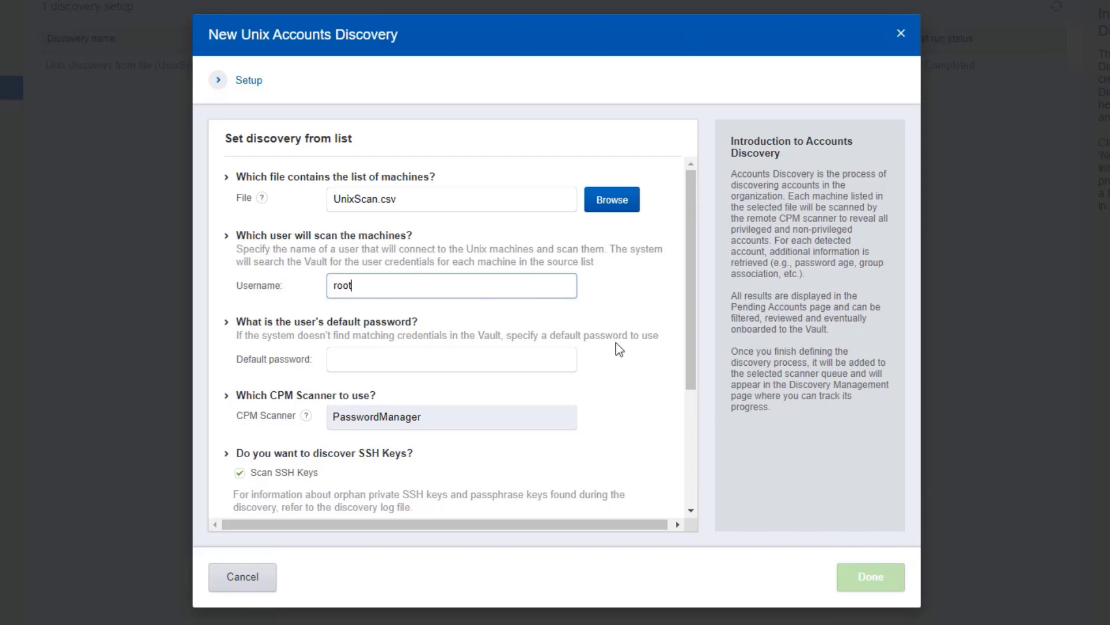
pyautogui.click(566, 363)
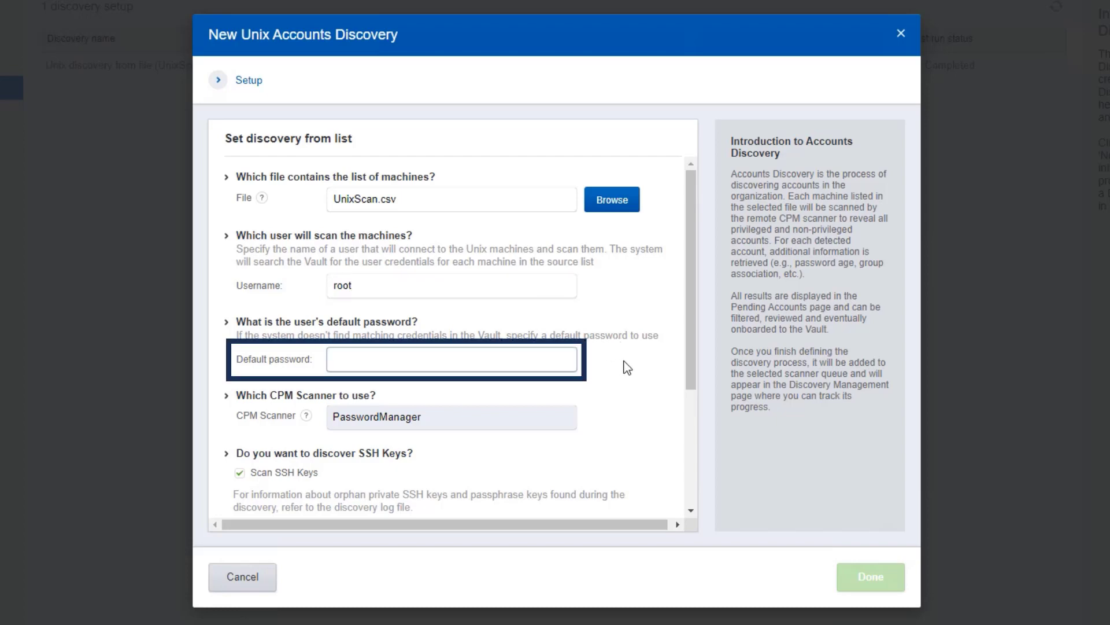
pyautogui.write('•••••••••')
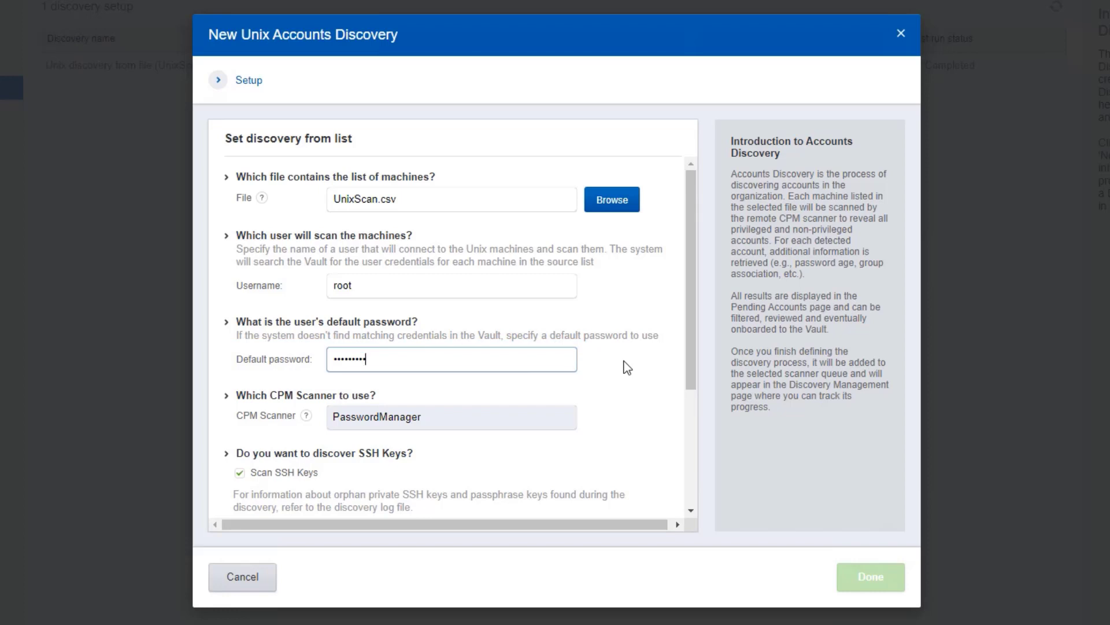
# - Schedule the discovery as Onetime instead of recurring Monday/Wednesday, and submit it with Done
pyautogui.moveTo(690, 362); pyautogui.dragTo(691, 504)
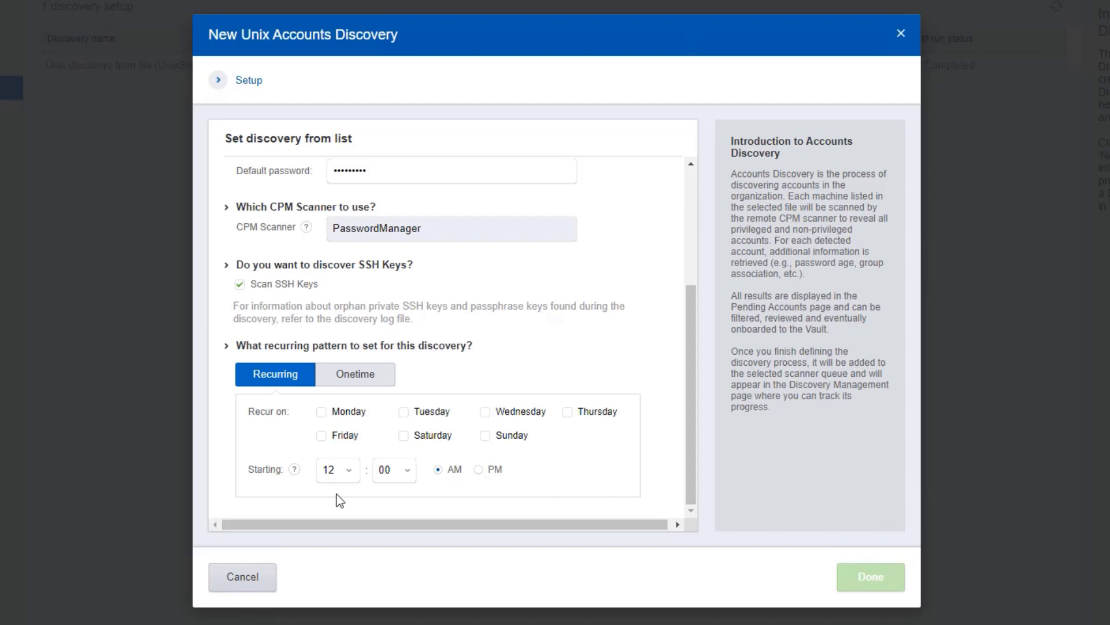
pyautogui.click(320, 412)
pyautogui.click(484, 411)
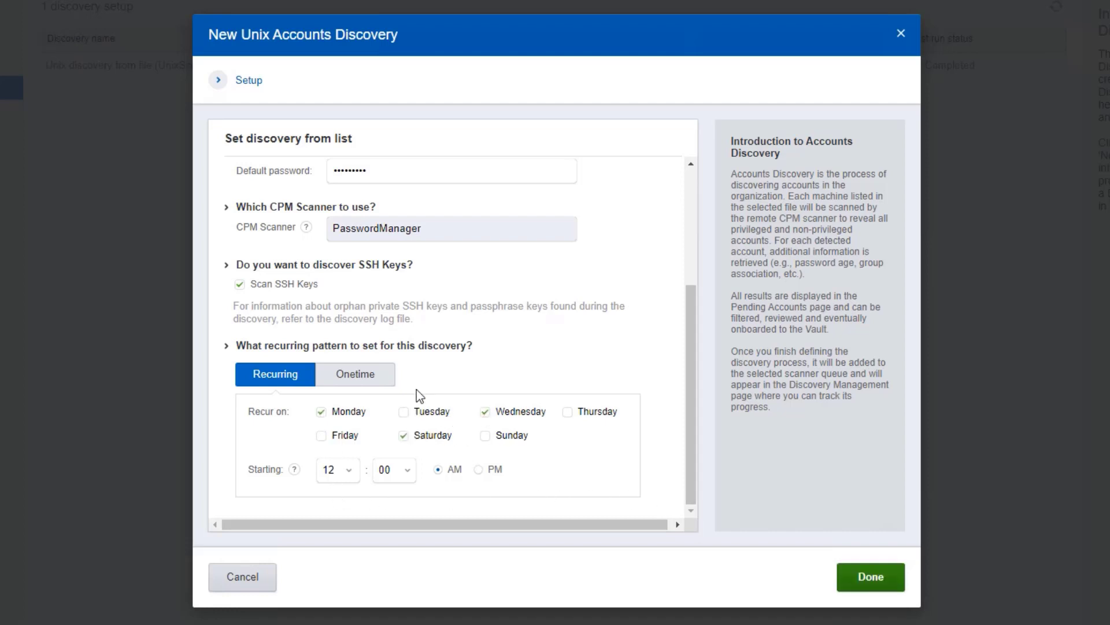
pyautogui.click(390, 387)
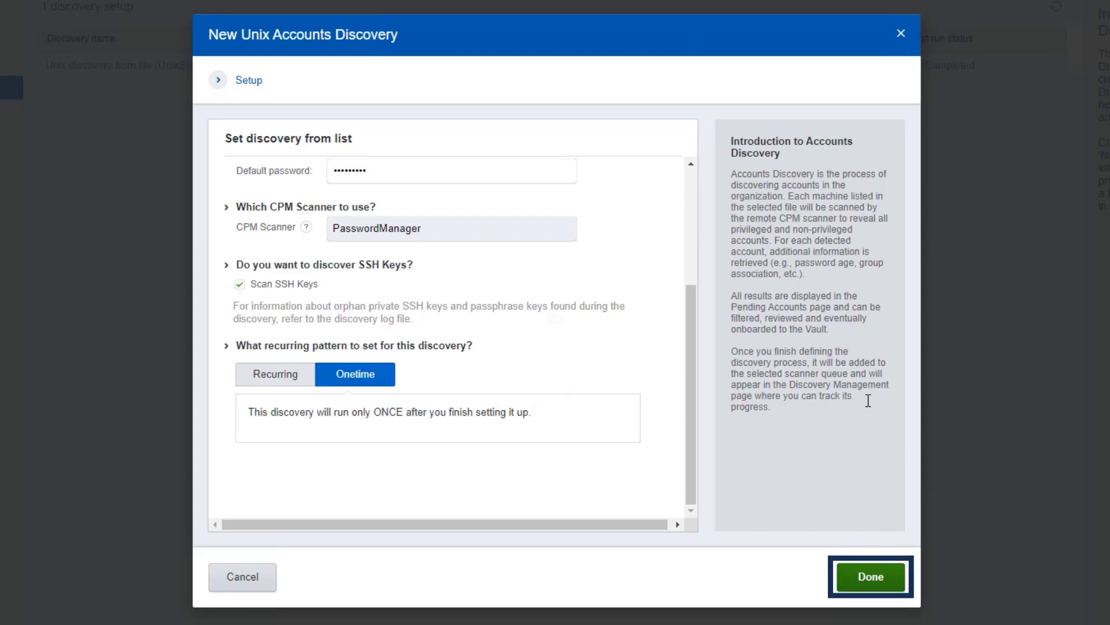
pyautogui.click(872, 581)
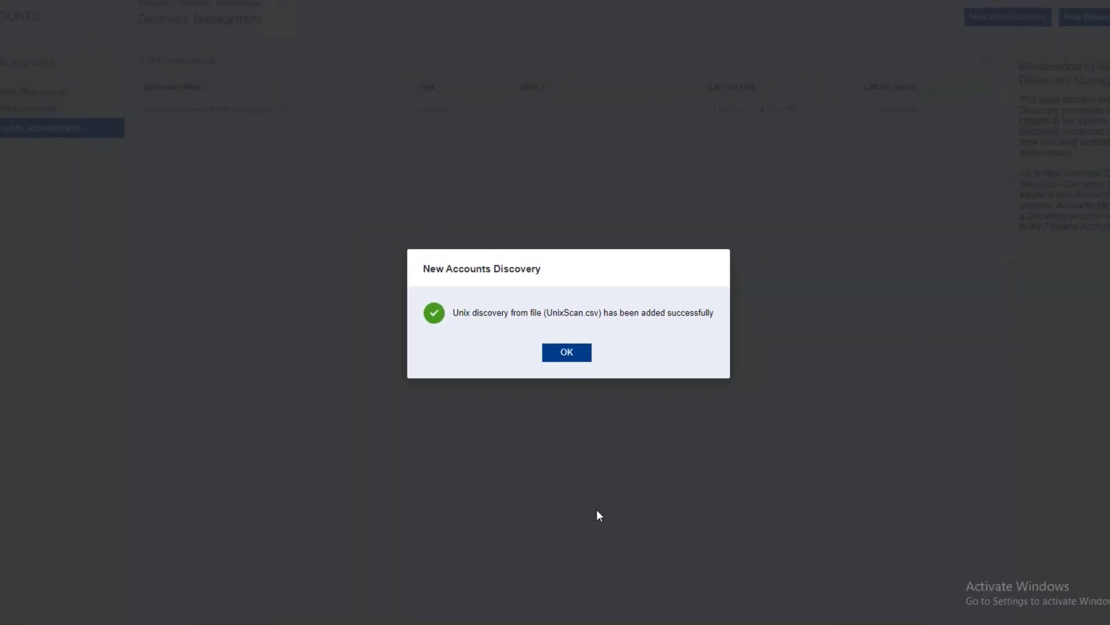
# - Dismiss the confirmation, refresh the run status, and download the latest run's discovery log from Discovery Preview
pyautogui.click(573, 354)
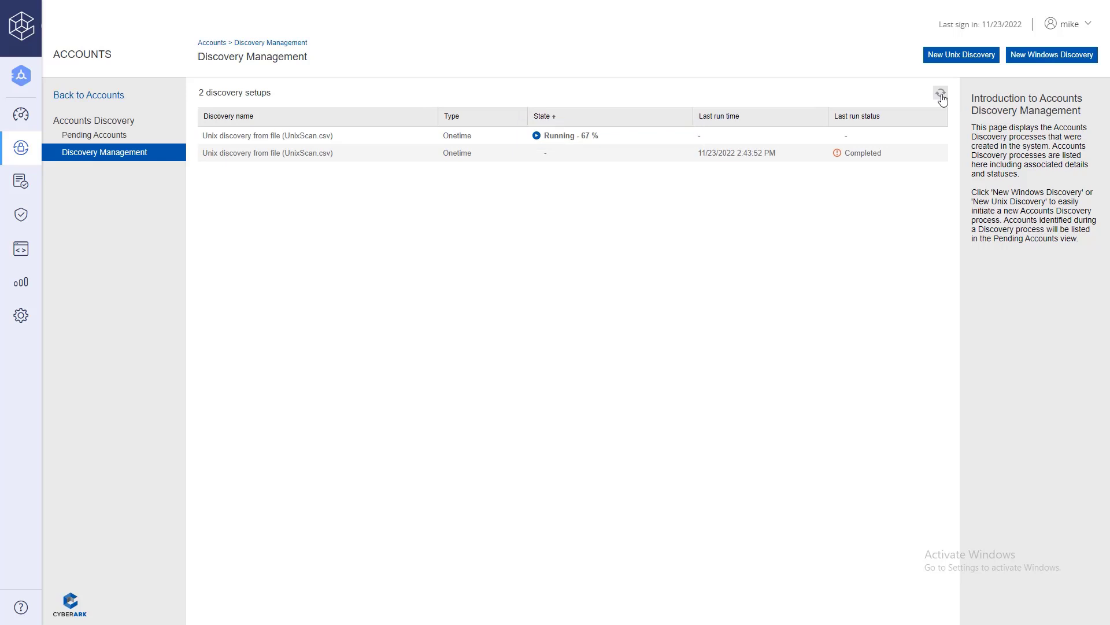
pyautogui.click(942, 93)
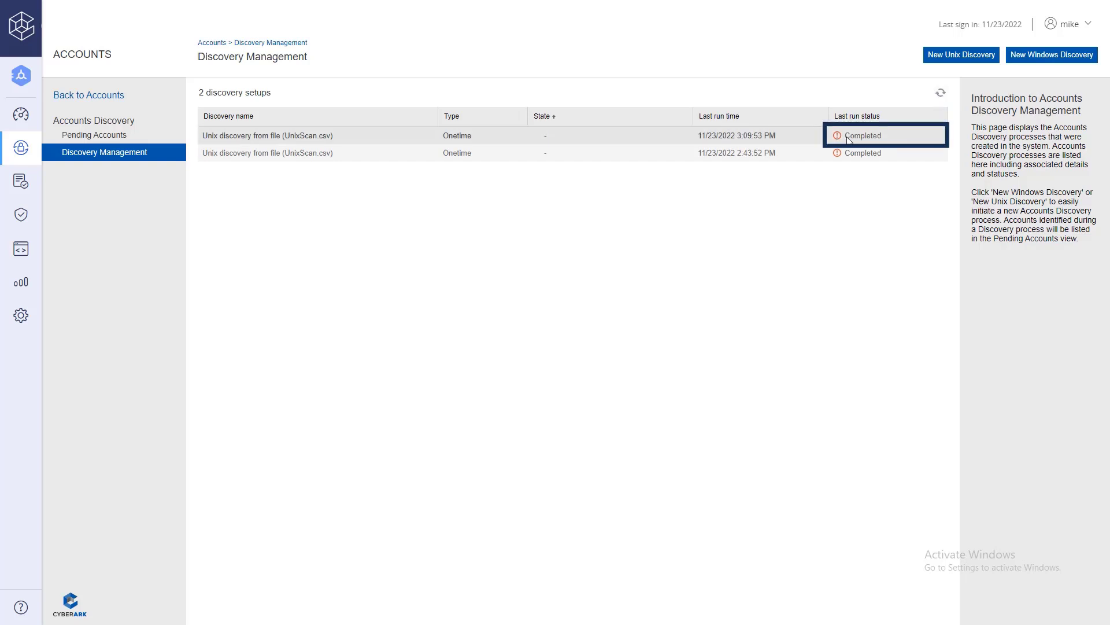
pyautogui.moveTo(837, 139)
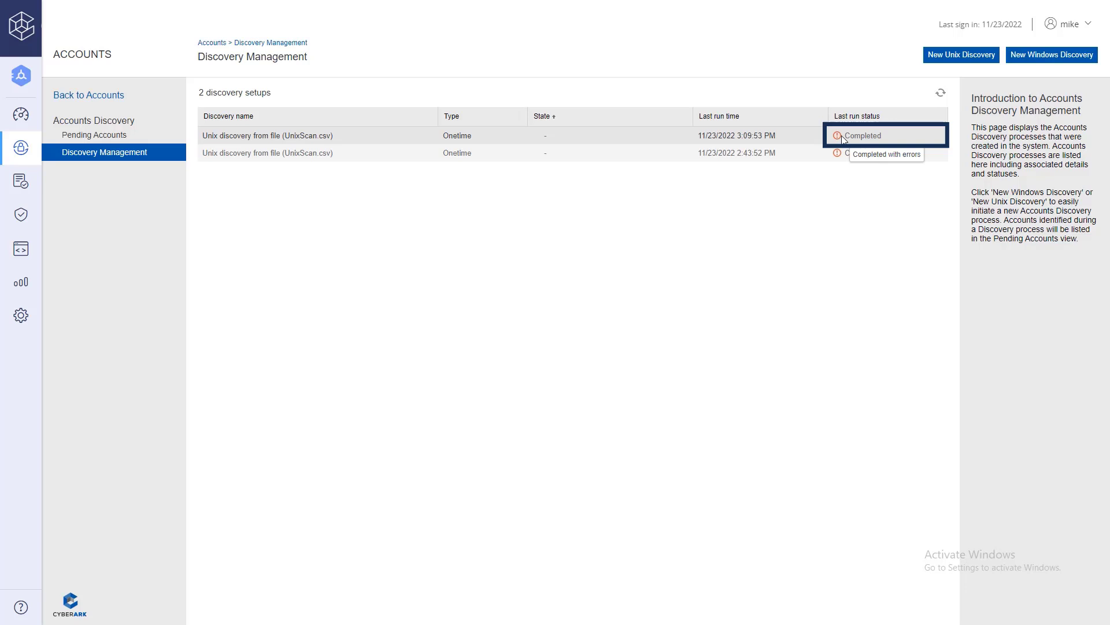
pyautogui.click(889, 133)
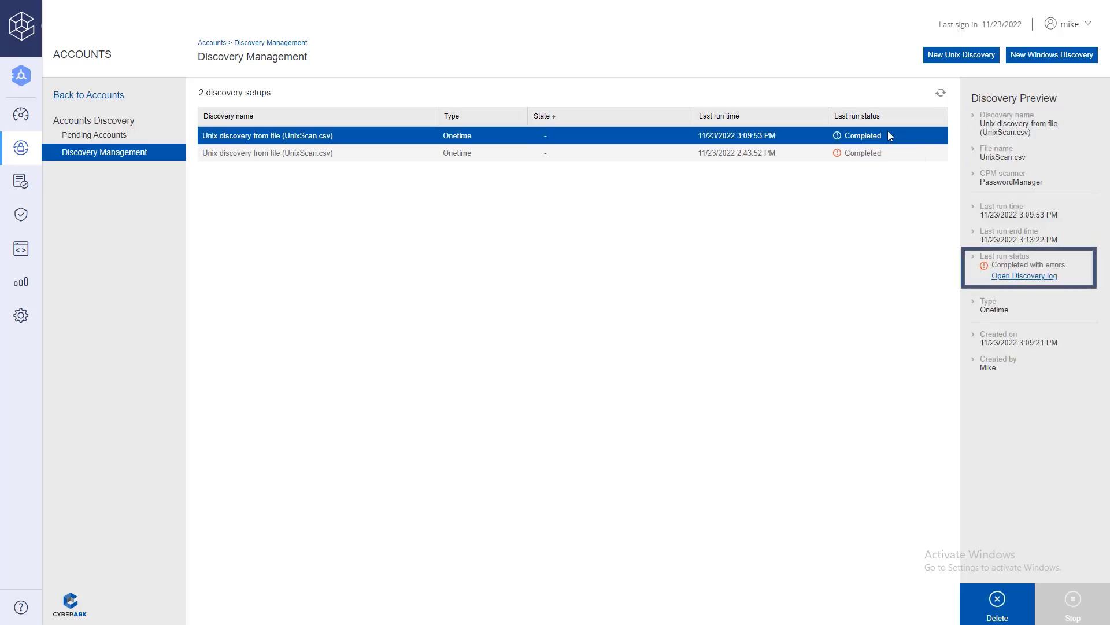
pyautogui.click(1045, 277)
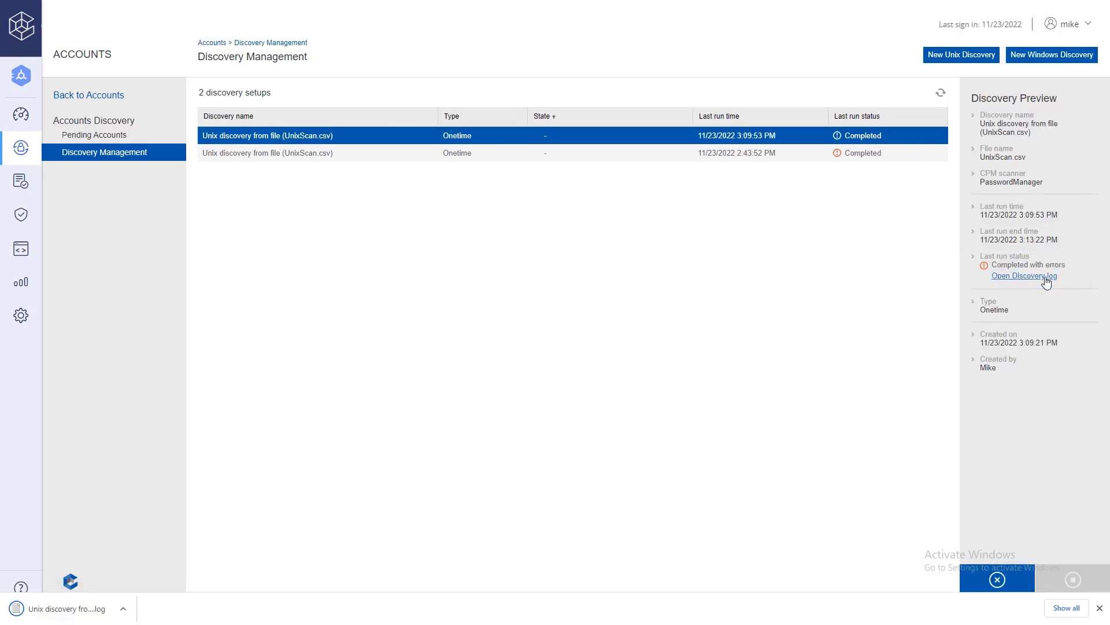
# - Open the downloaded discovery log in Notepad, review it, and close the Notepad window
pyautogui.click(76, 605)
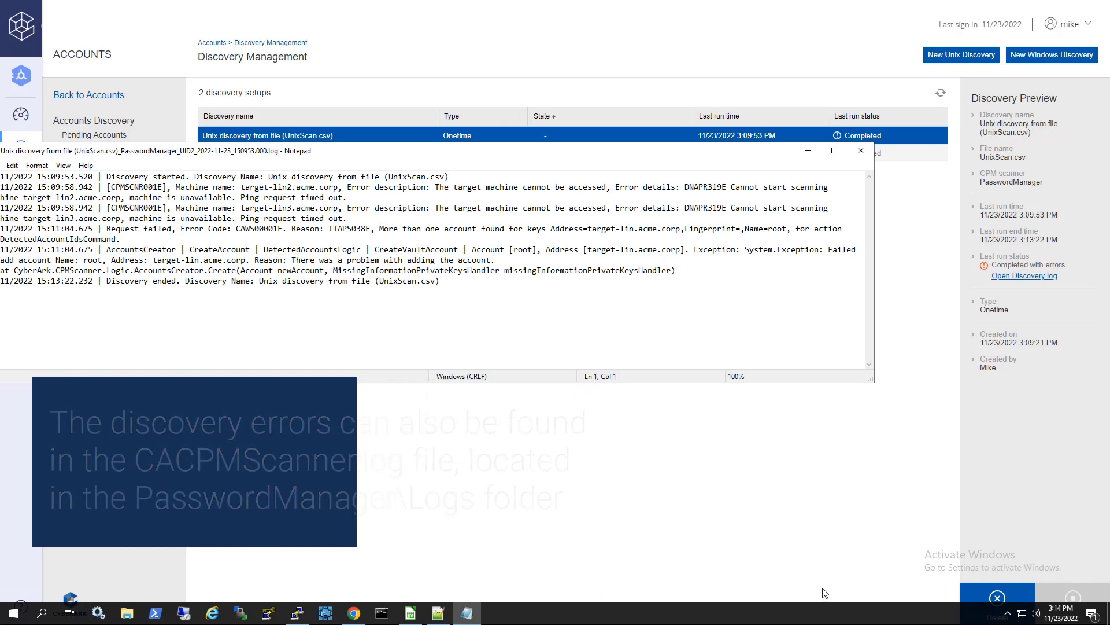
pyautogui.click(861, 150)
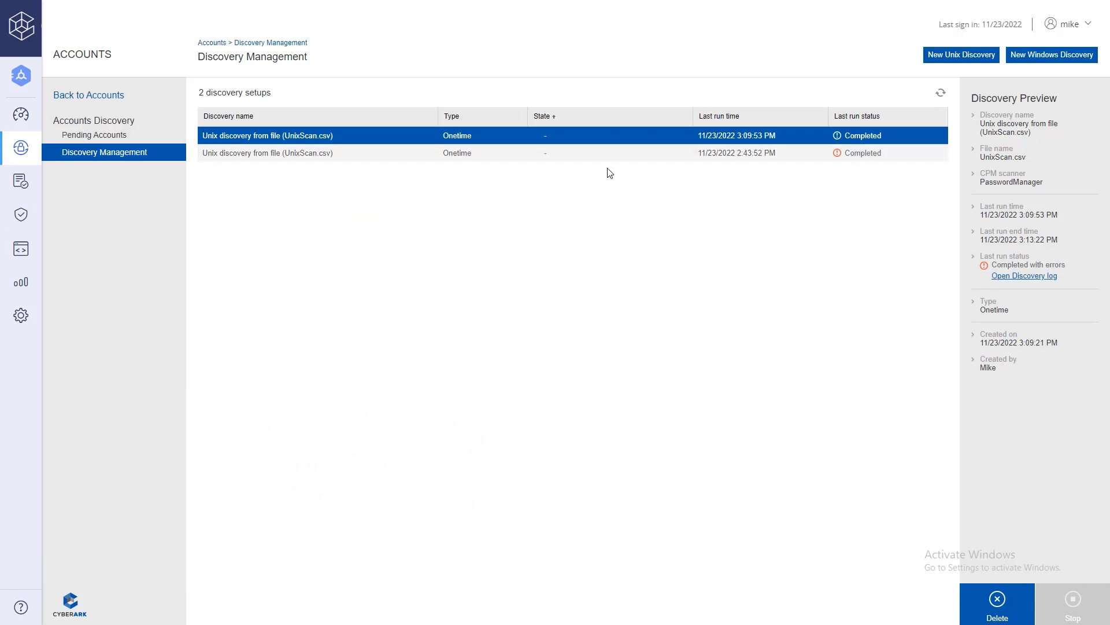
# - Filter Pending Accounts to Unix system type and the keyword 'logon'
pyautogui.click(130, 136)
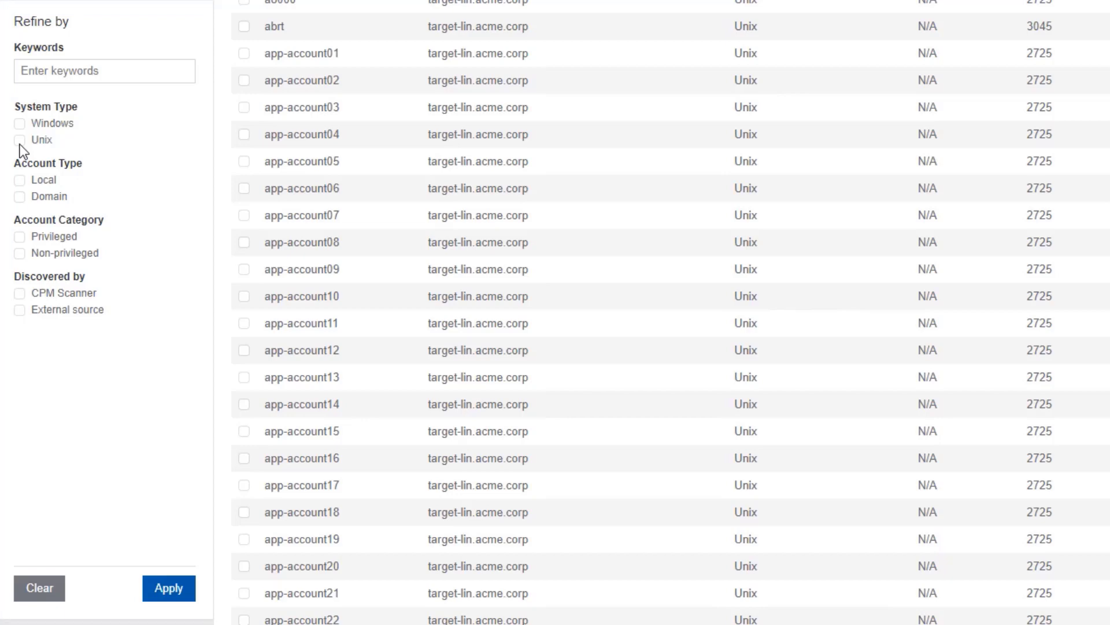
pyautogui.click(19, 141)
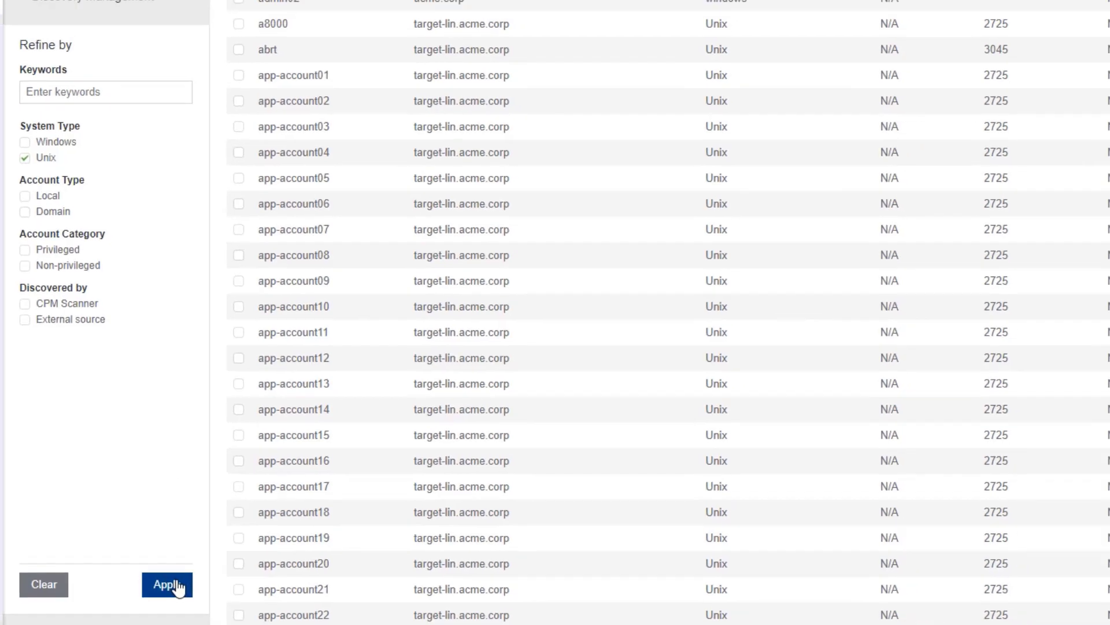
pyautogui.click(177, 586)
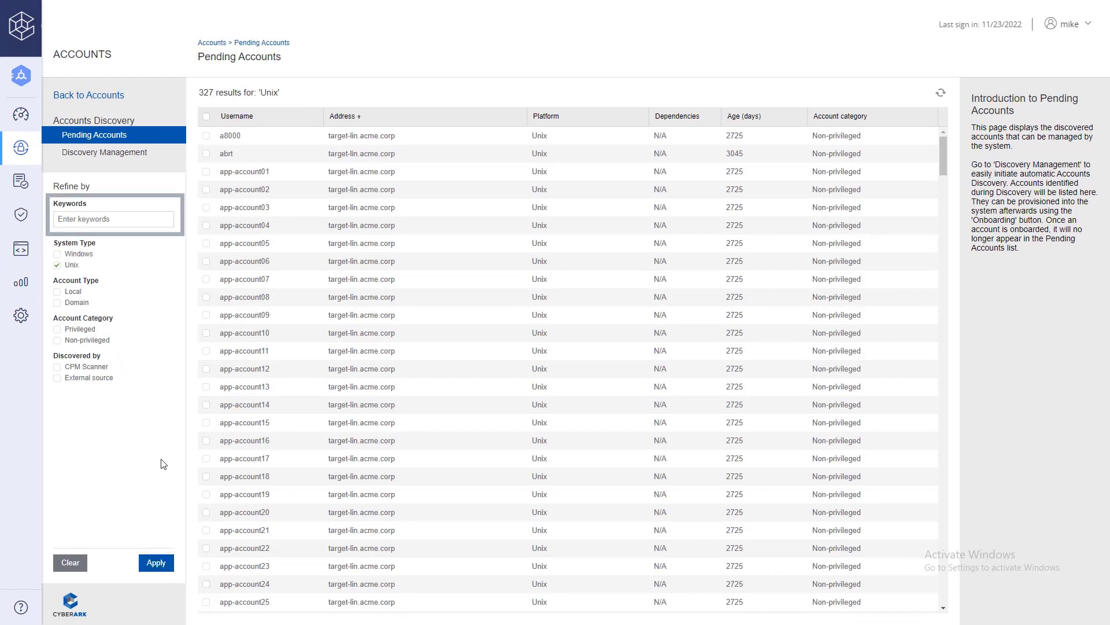
pyautogui.click(164, 223)
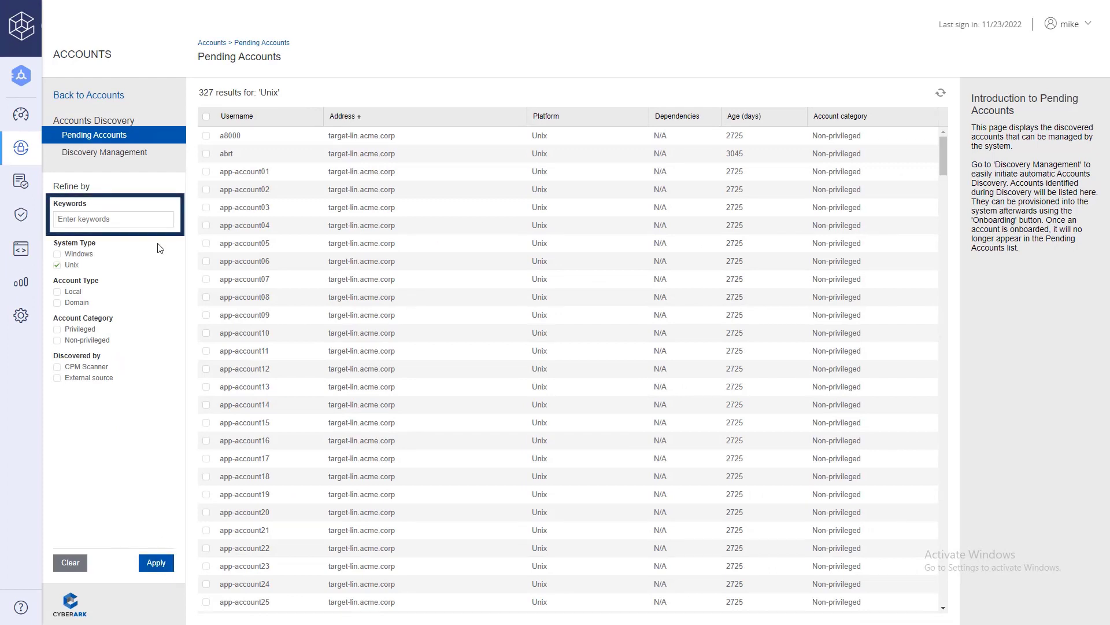
pyautogui.write('logon')
pyautogui.click(159, 568)
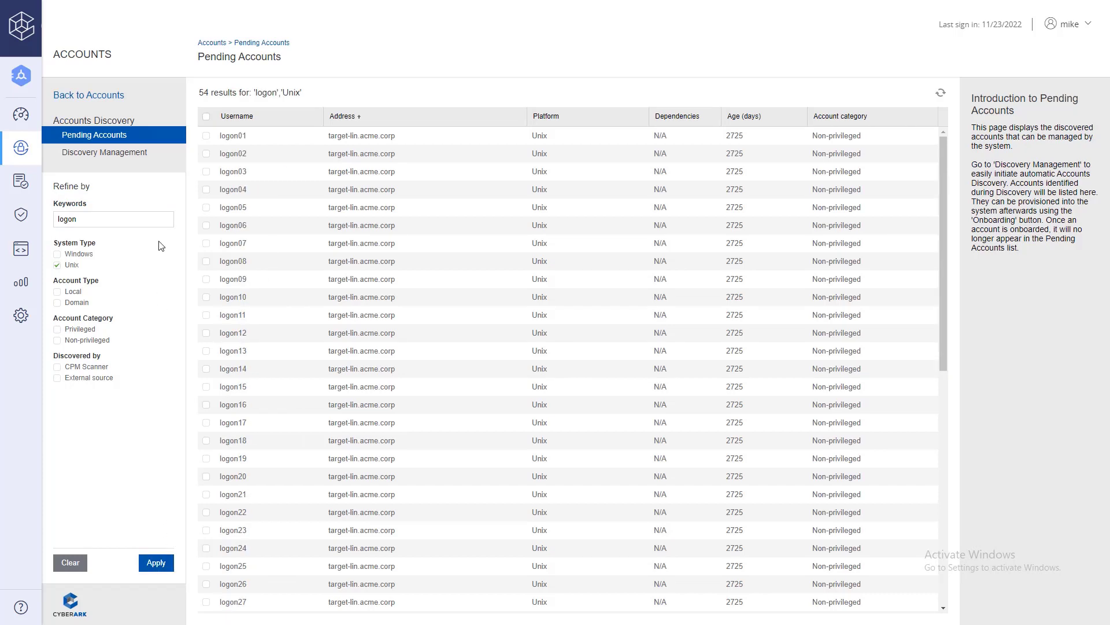
# - Tick the checkboxes for accounts logon01 through logon10
pyautogui.click(206, 136)
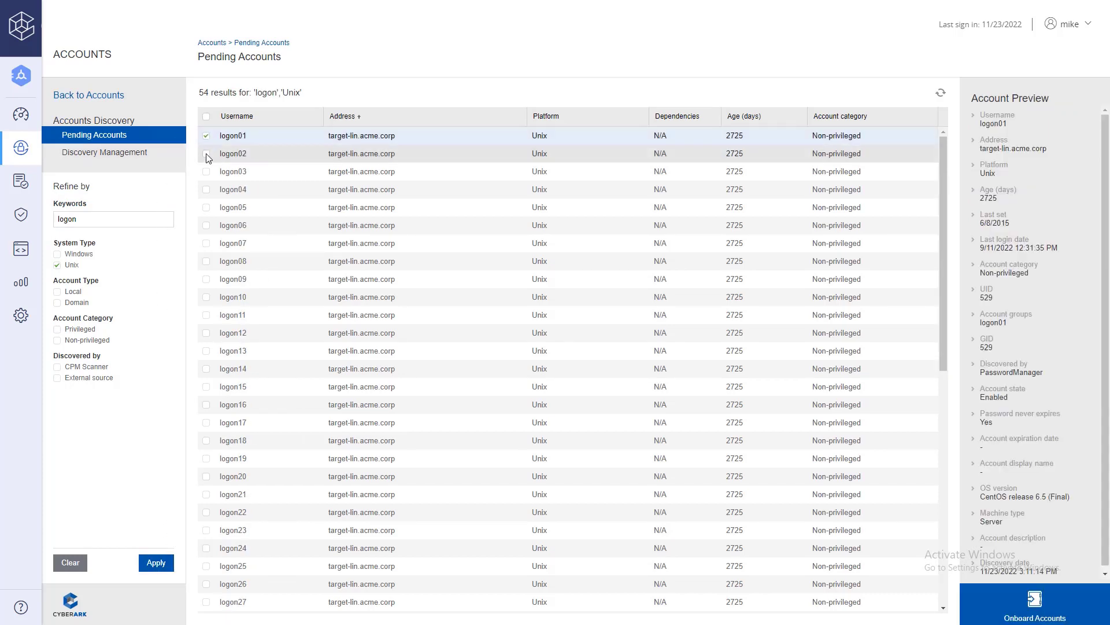
pyautogui.click(207, 153)
pyautogui.click(206, 171)
pyautogui.click(207, 189)
pyautogui.click(206, 207)
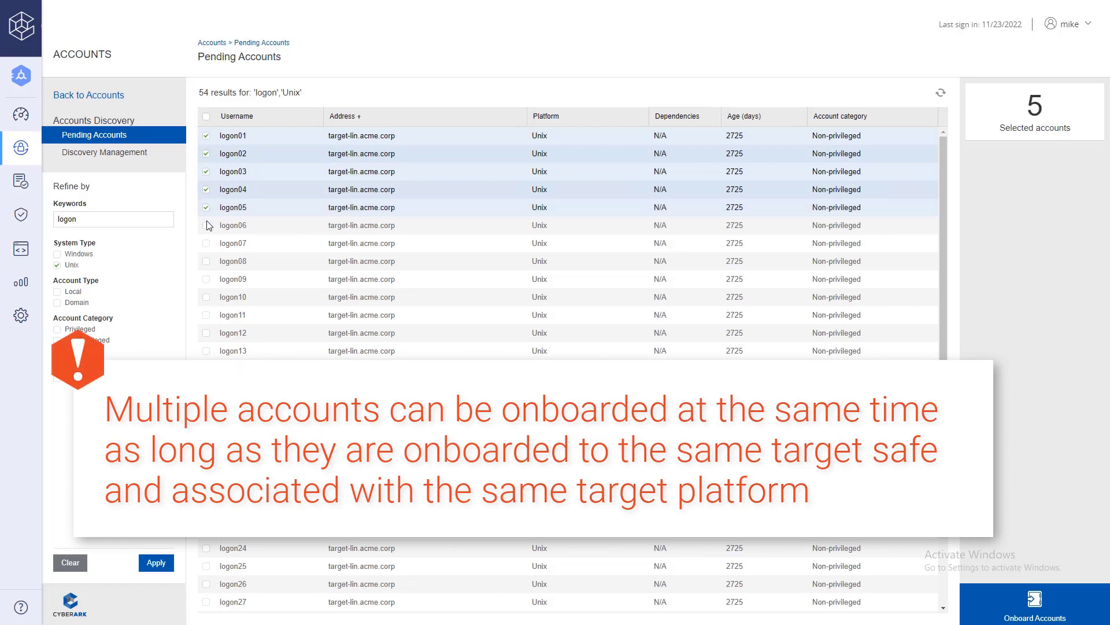
pyautogui.click(207, 225)
pyautogui.click(206, 243)
pyautogui.click(207, 261)
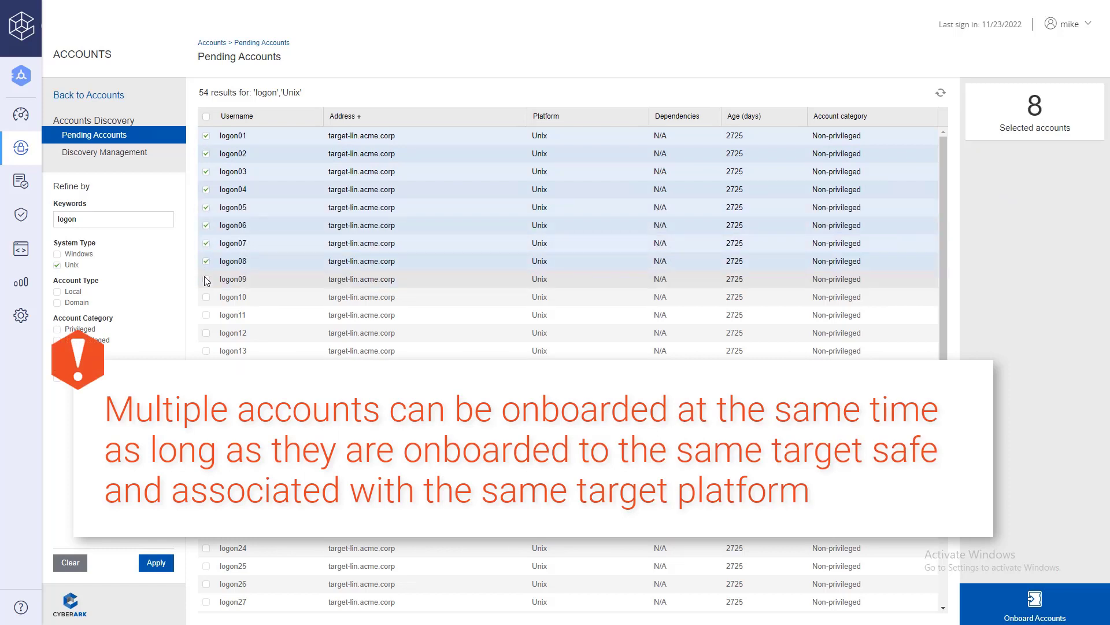
pyautogui.click(207, 279)
pyautogui.click(206, 297)
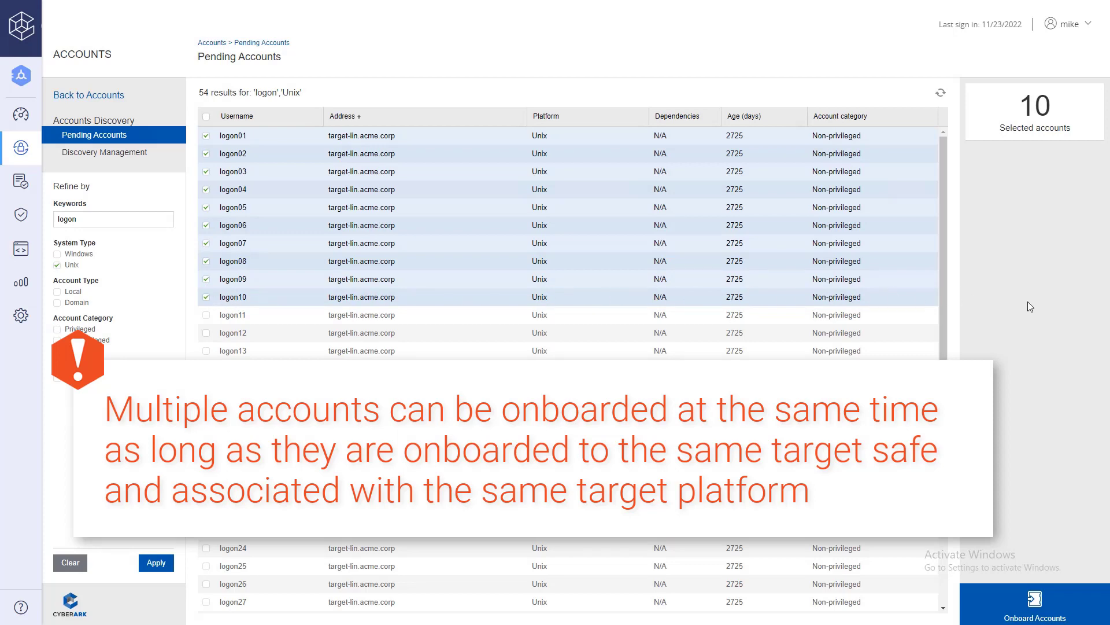
# - Onboard the ten accounts into safe Lin-Logon-Fin-US with platform Lin Logon SSH 90
pyautogui.click(1045, 612)
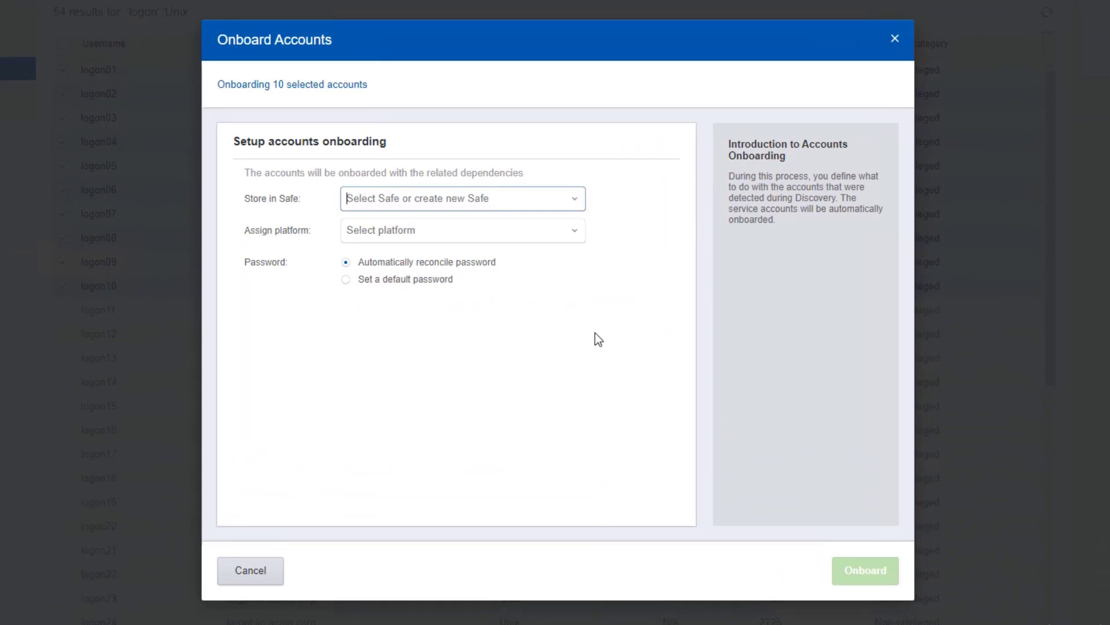
pyautogui.click(577, 203)
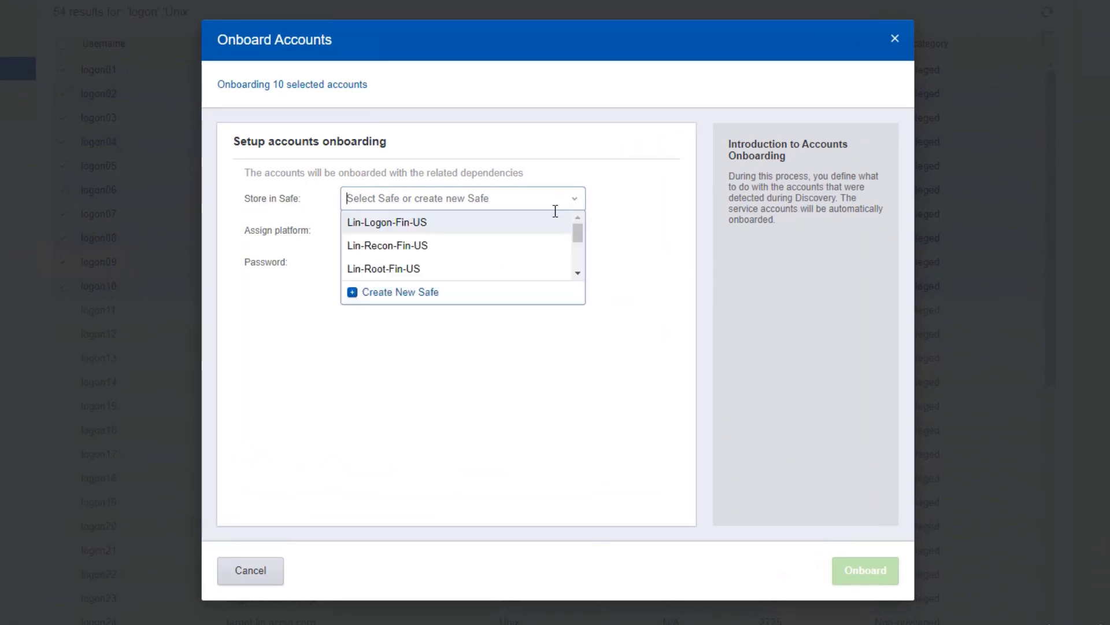
pyautogui.click(524, 222)
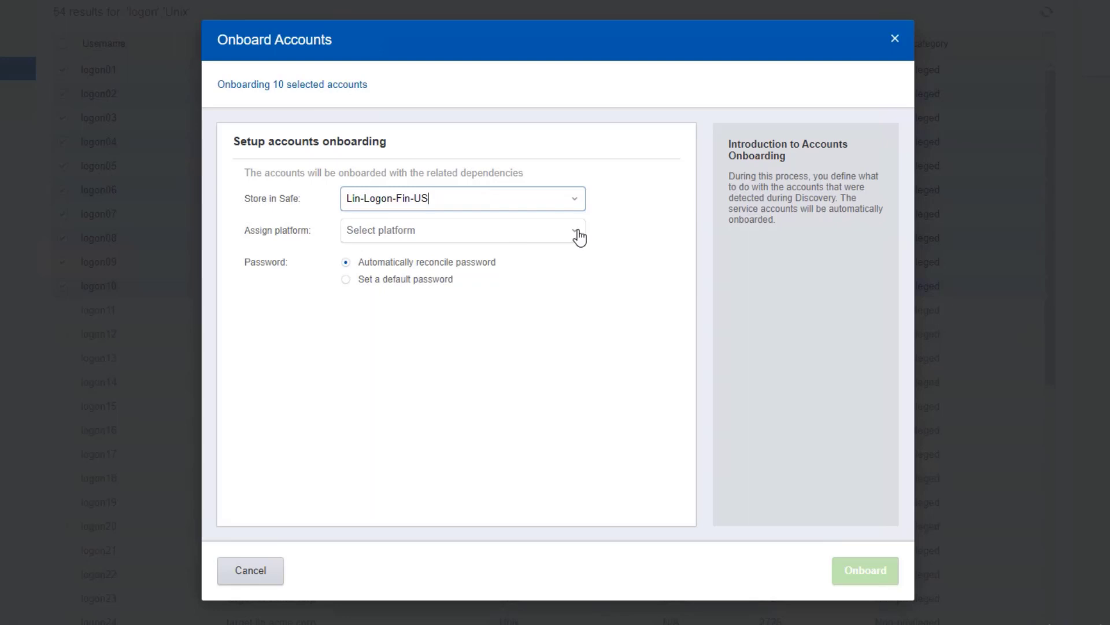
pyautogui.click(580, 235)
pyautogui.click(495, 254)
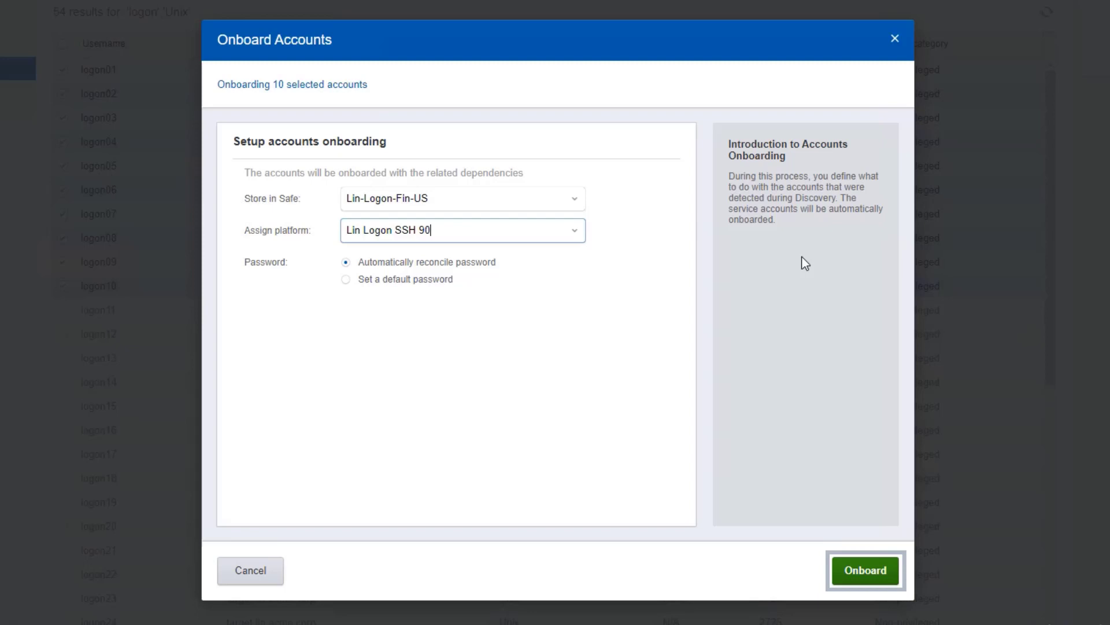
pyautogui.click(867, 572)
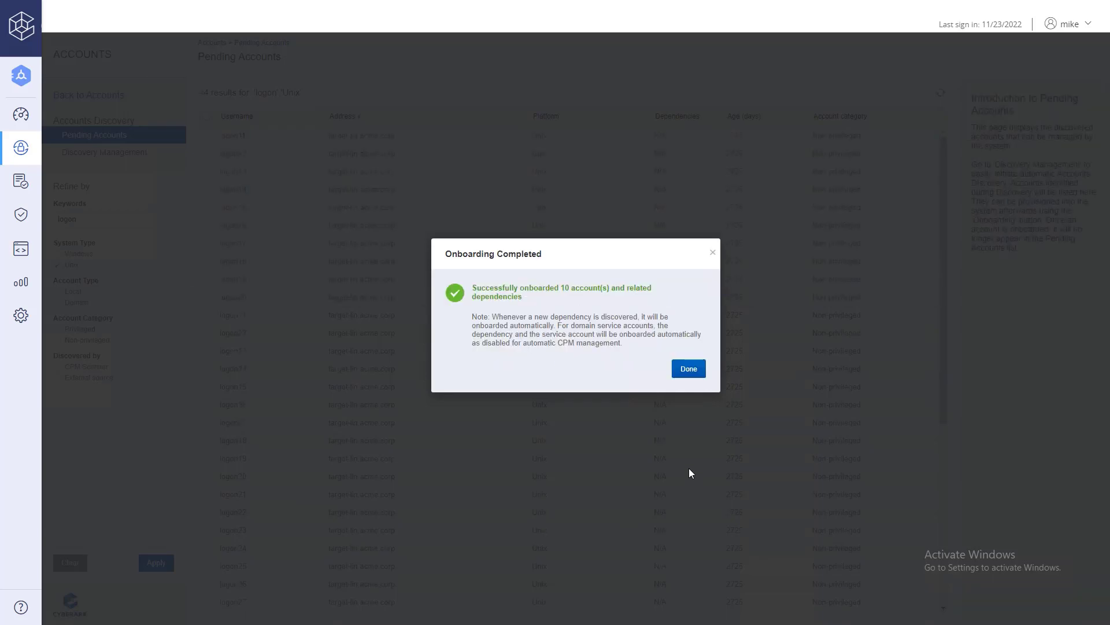
# - Open Account view and inspect root01, then logon01, which shows Compliant in Lin-Logon-Fin-US
pyautogui.click(689, 370)
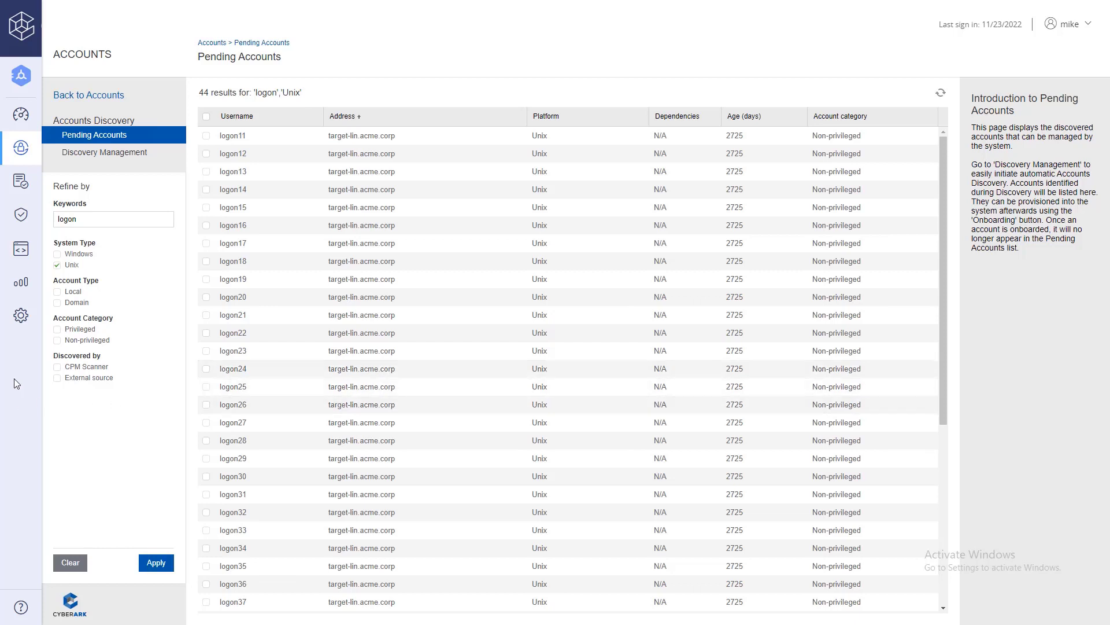
pyautogui.moveTo(18, 307)
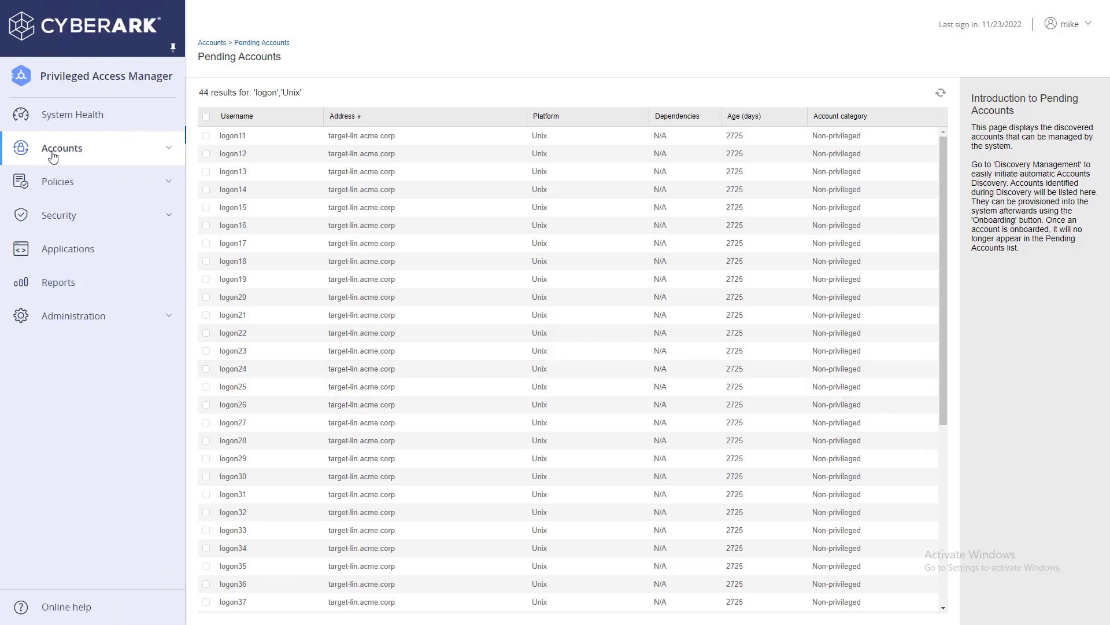
pyautogui.click(53, 155)
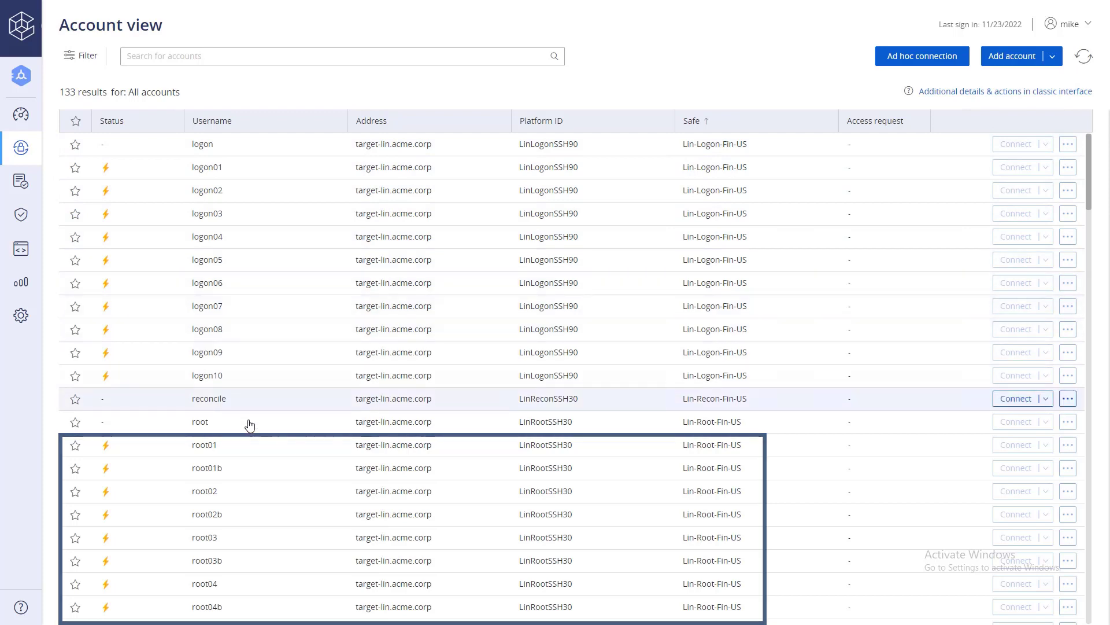
pyautogui.click(247, 446)
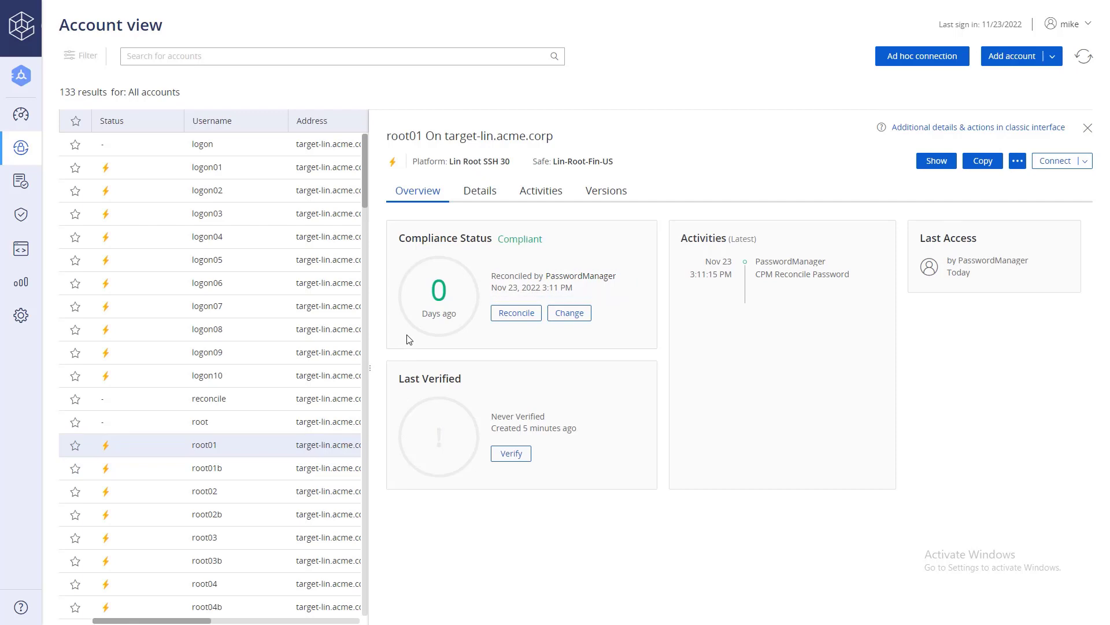
pyautogui.click(301, 171)
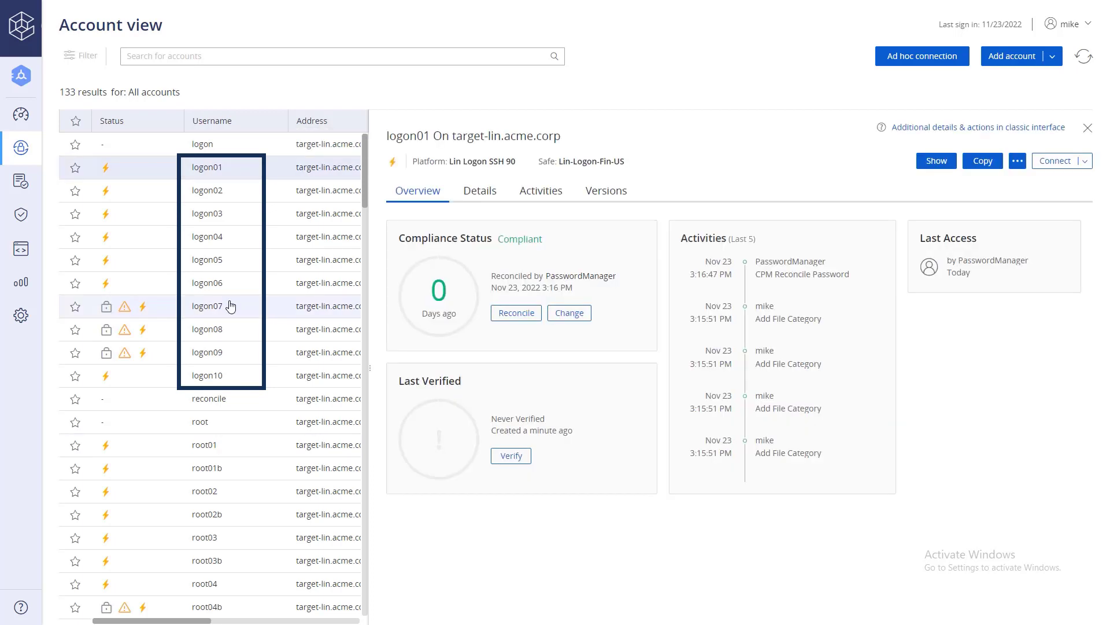